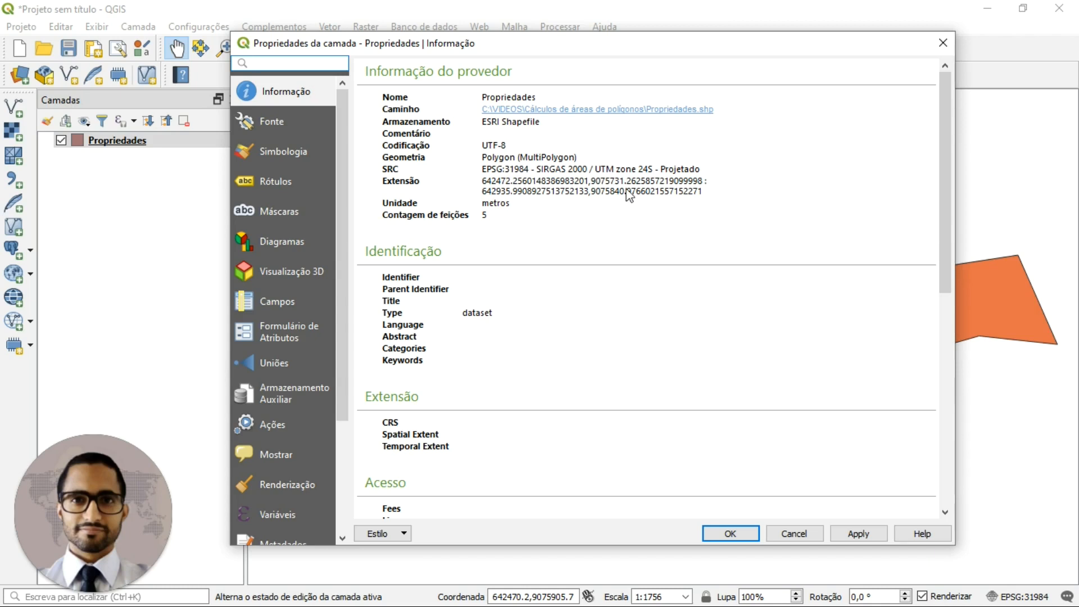
Close the properties dialog of the Propriedades layer
left_click(944, 44)
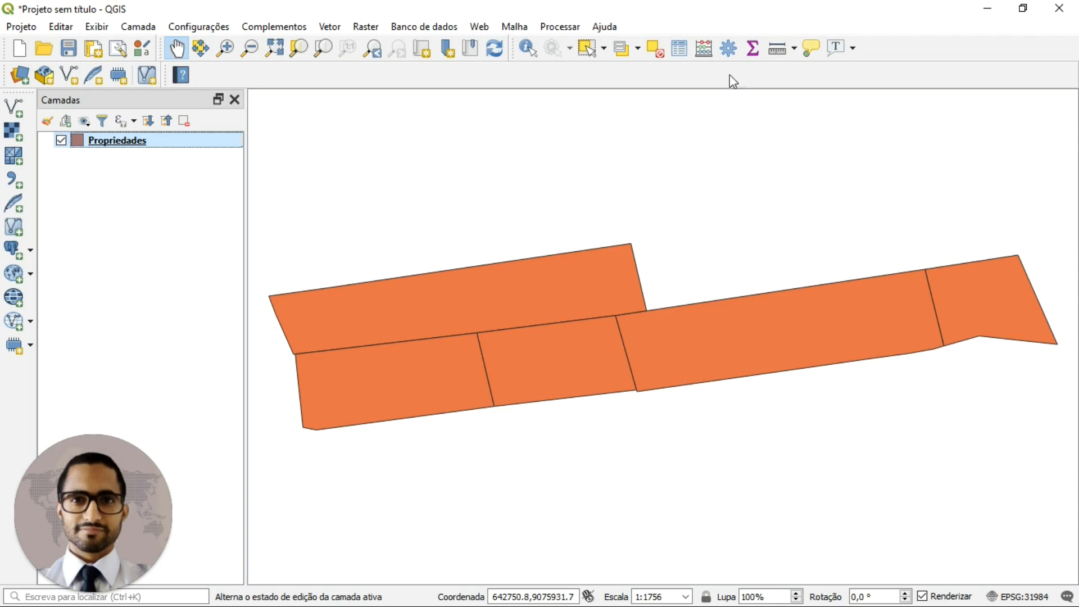
left_click(707, 48)
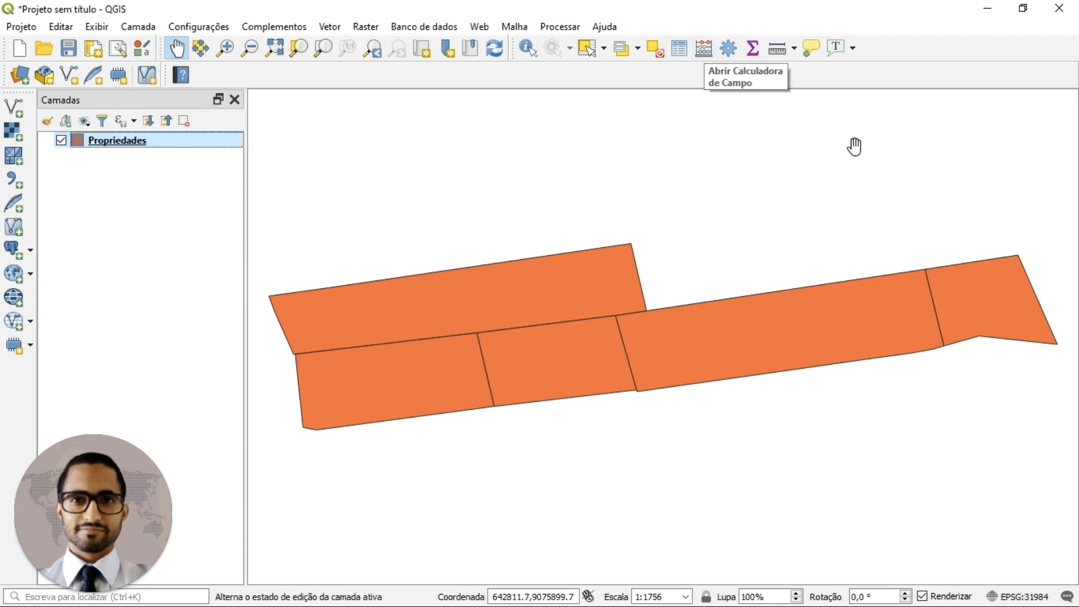
Hide the Atributos toolbar and show it again
right_click(896, 51)
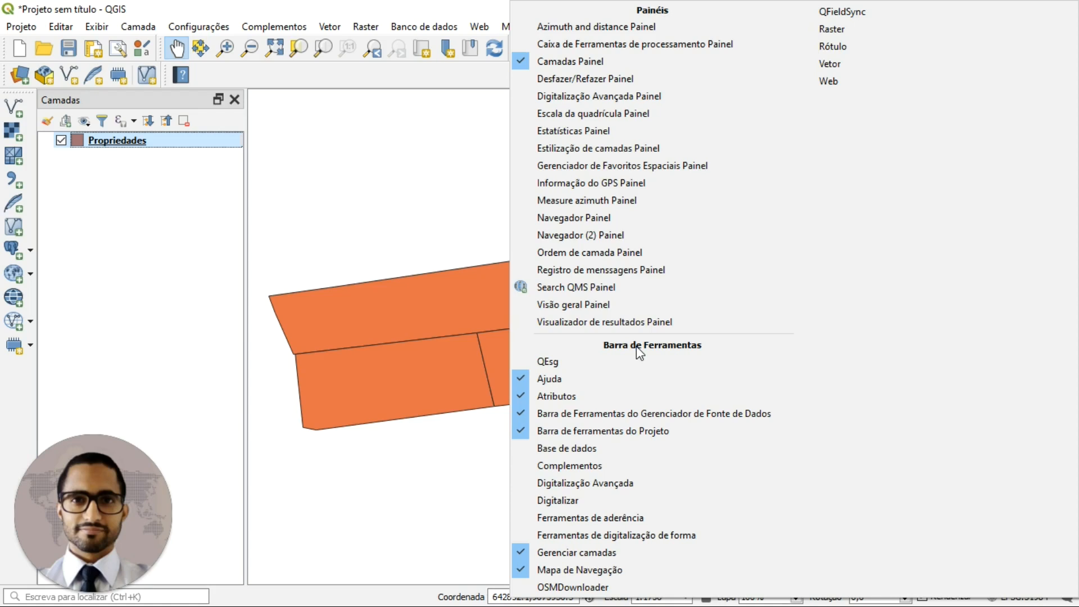
left_click(562, 397)
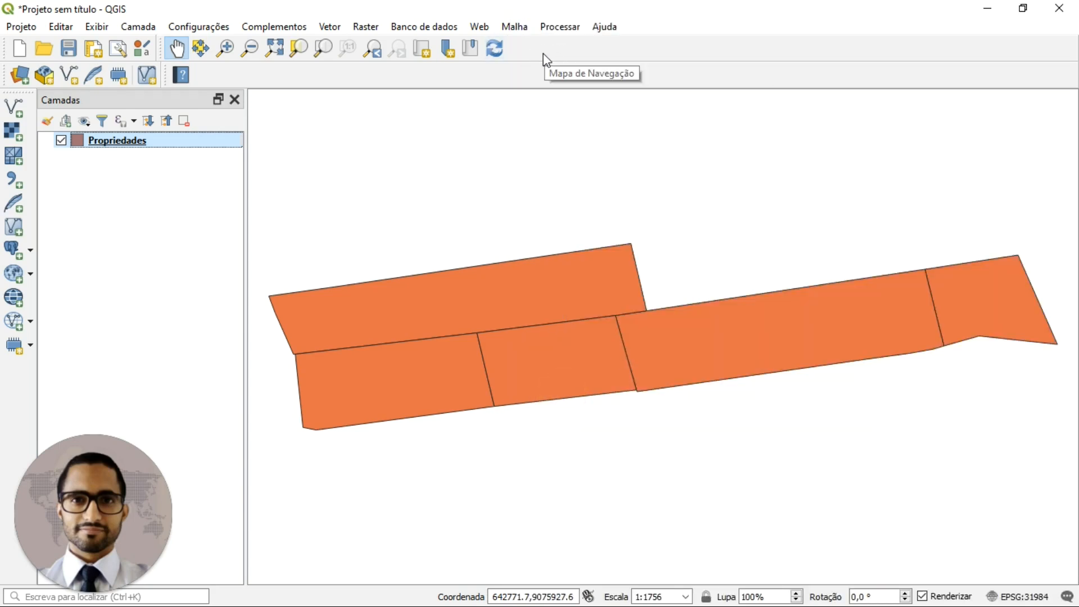
right_click(770, 54)
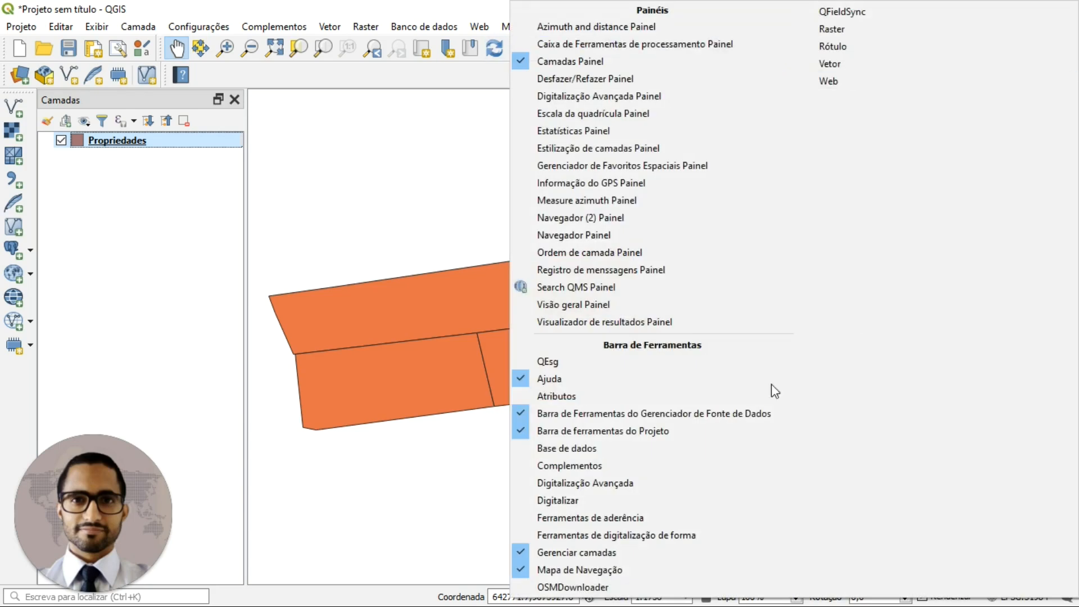
left_click(563, 397)
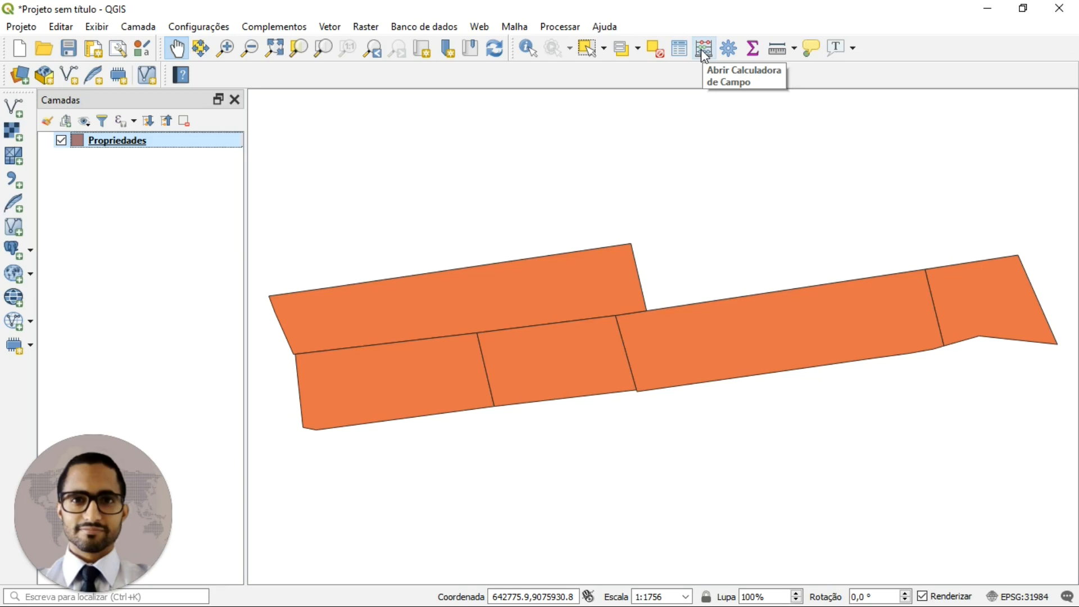
Examine the fields and records in the attribute table of the Propriedades layer
right_click(102, 147)
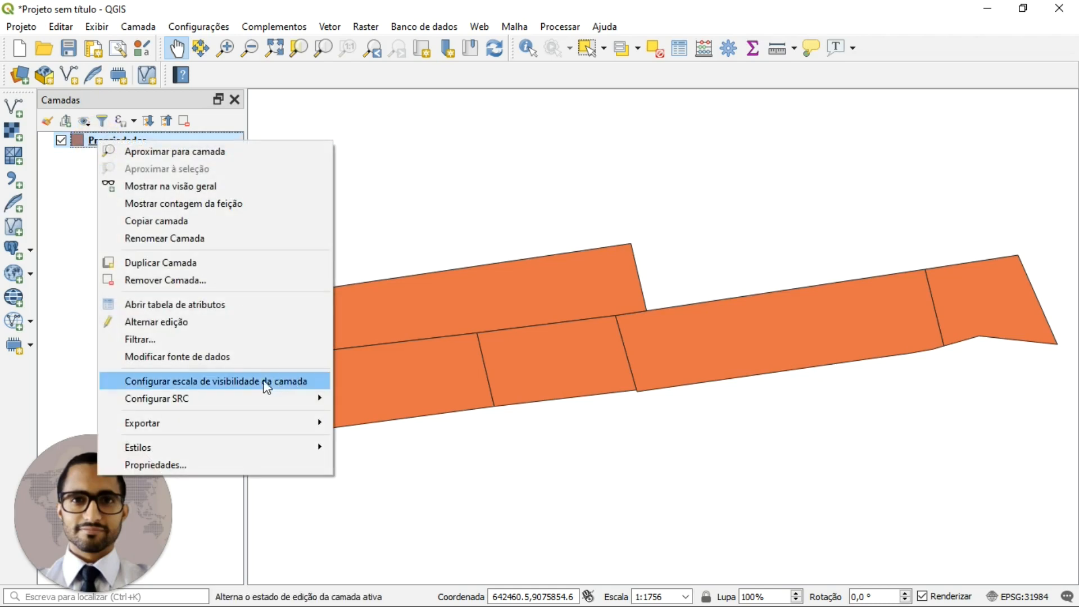
left_click(193, 309)
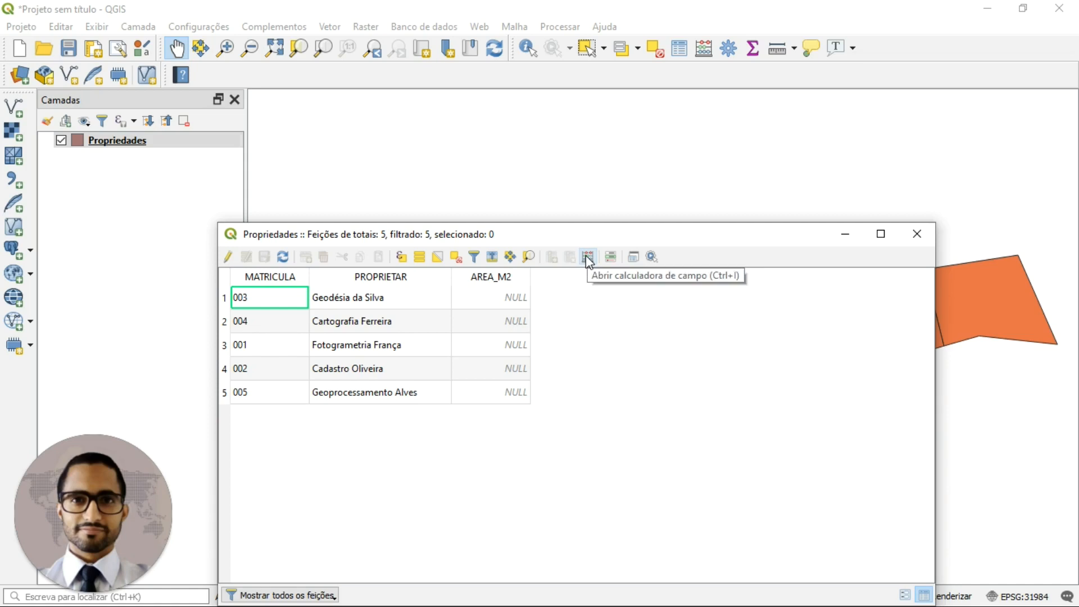
left_click_drag(522, 236, 503, 180)
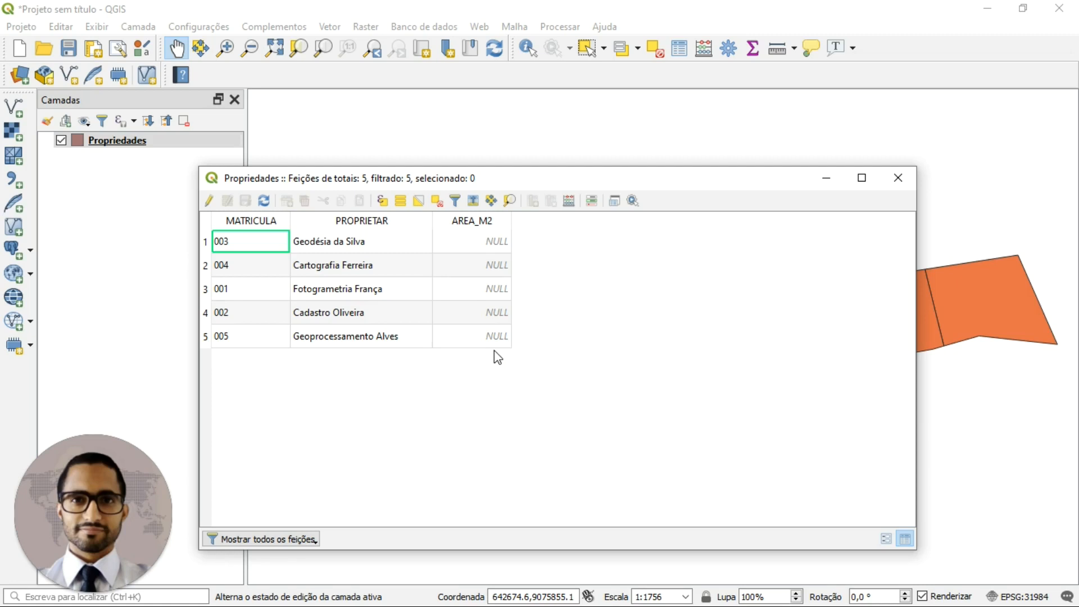
left_click(899, 178)
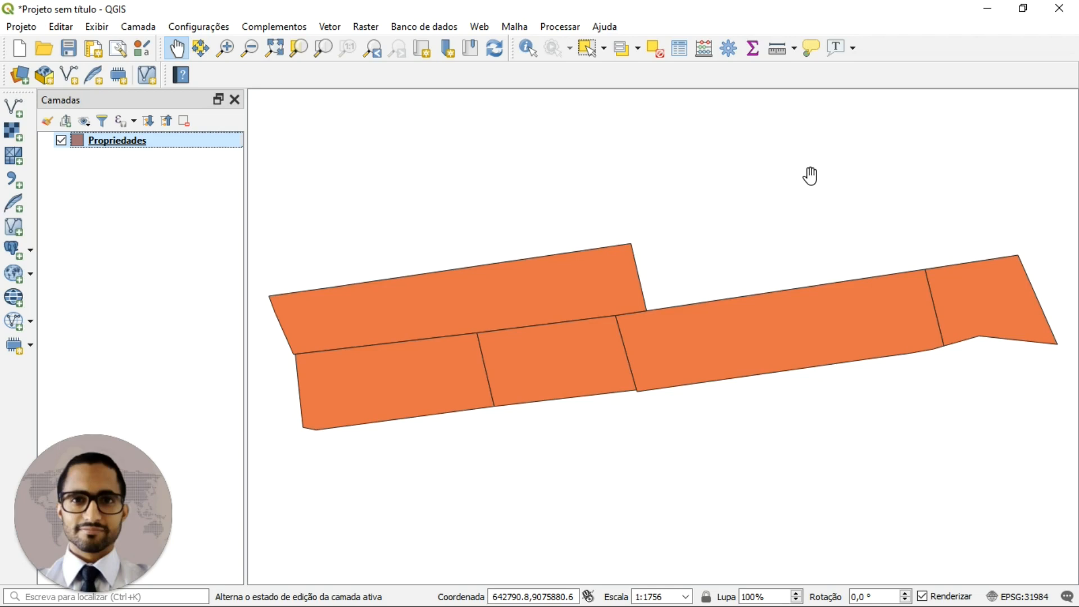
Open the field calculator for the Propriedades layer and examine its function groups and the description of Geometria
left_click(707, 52)
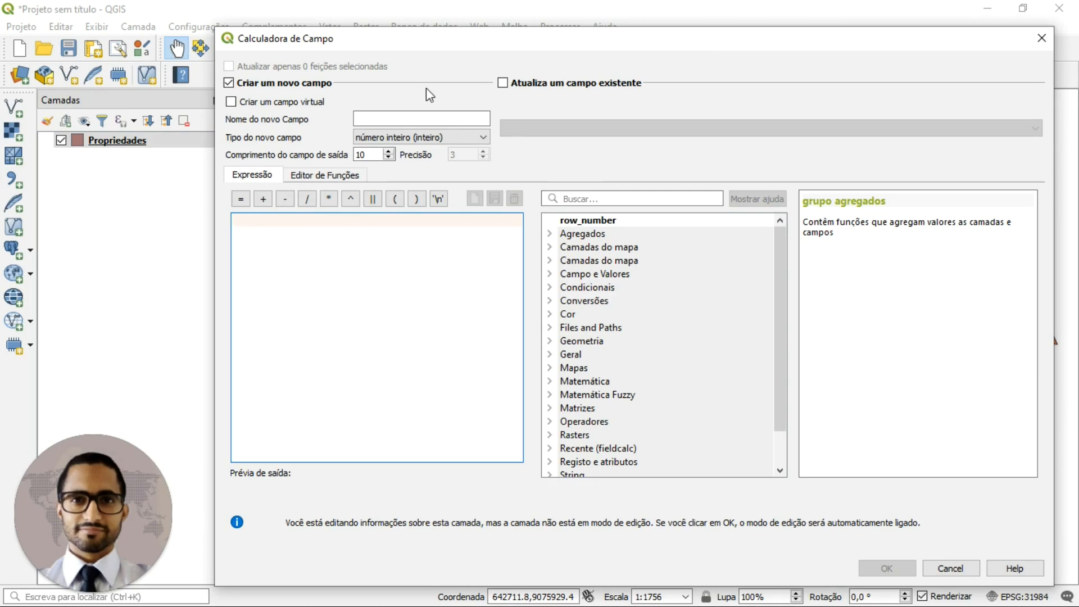
mouse_move(410, 30)
left_mouse_down()
mouse_move(379, 32)
mouse_move(407, 34)
left_mouse_up()
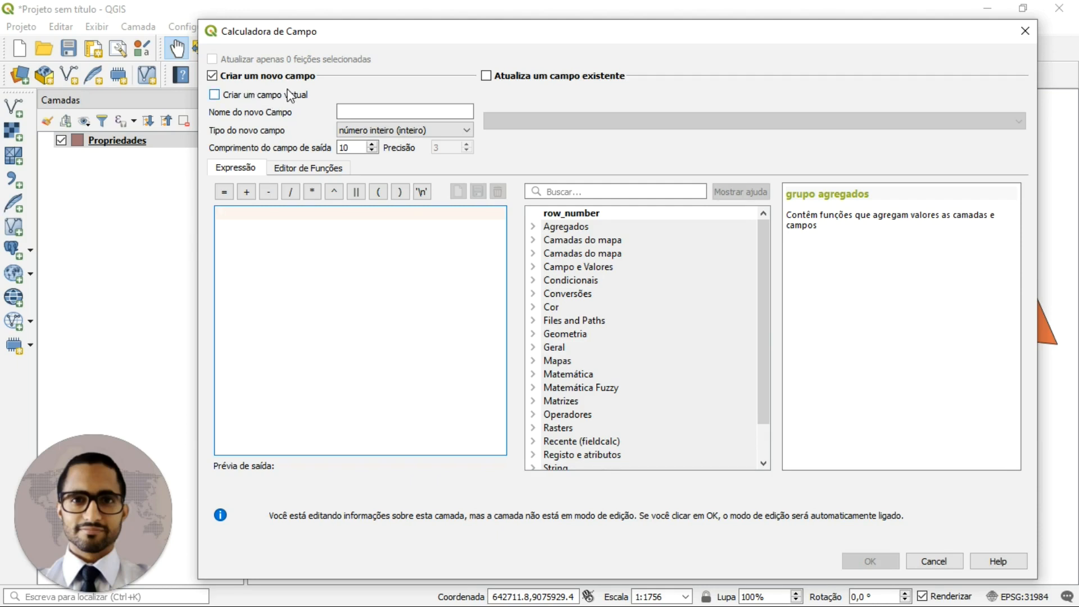
mouse_move(291, 95)
left_click_drag(761, 228, 768, 296)
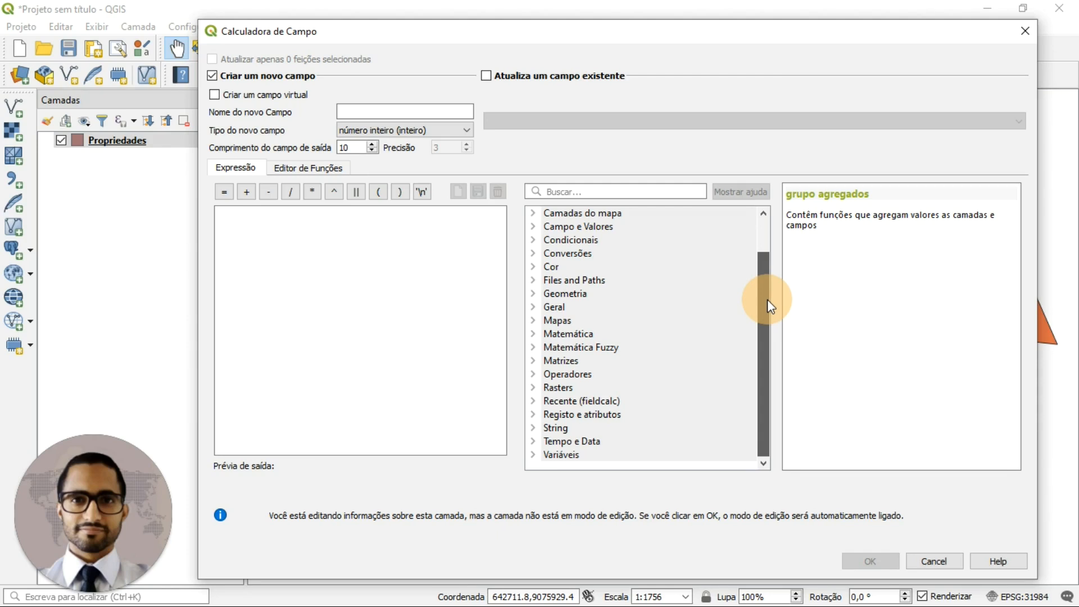
left_click_drag(768, 253, 768, 248)
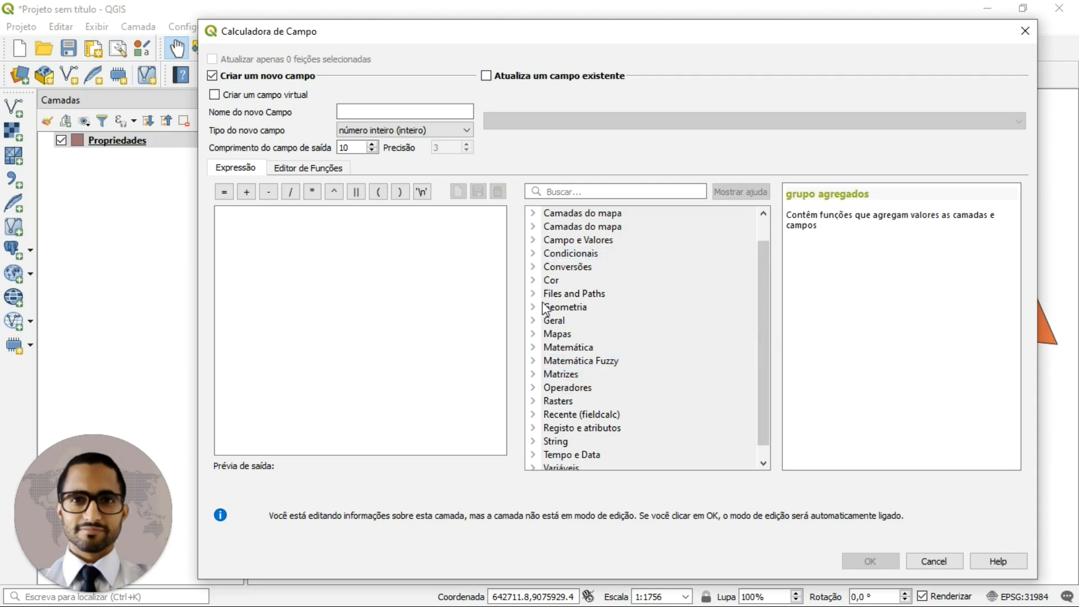
left_click(572, 307)
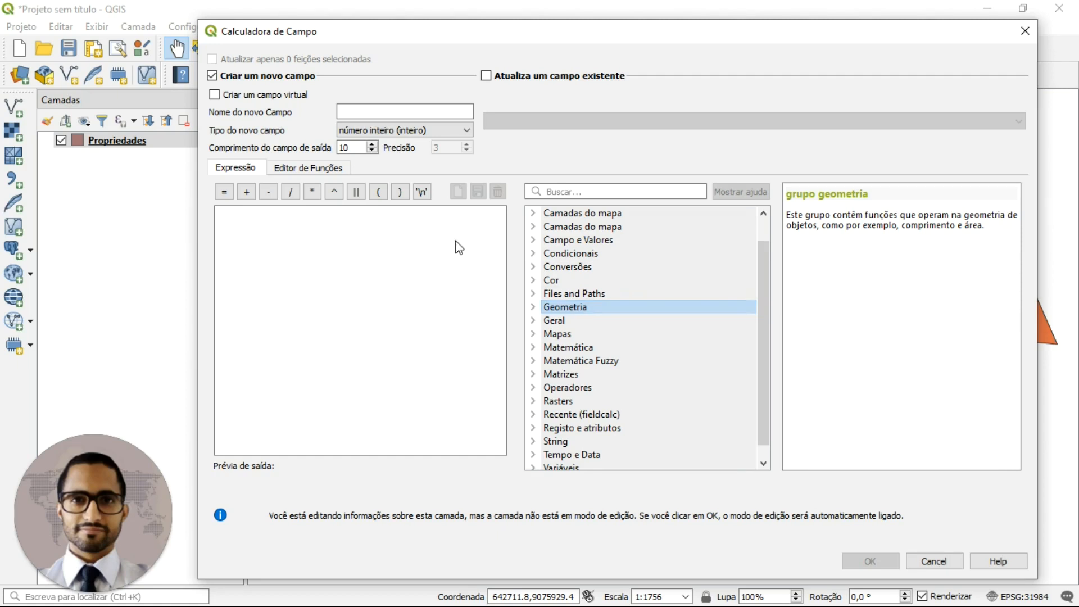
left_click(316, 274)
left_click(317, 274)
left_click(317, 275)
Update the existing field AREA_M2 with the Geometria function $area
left_click(486, 75)
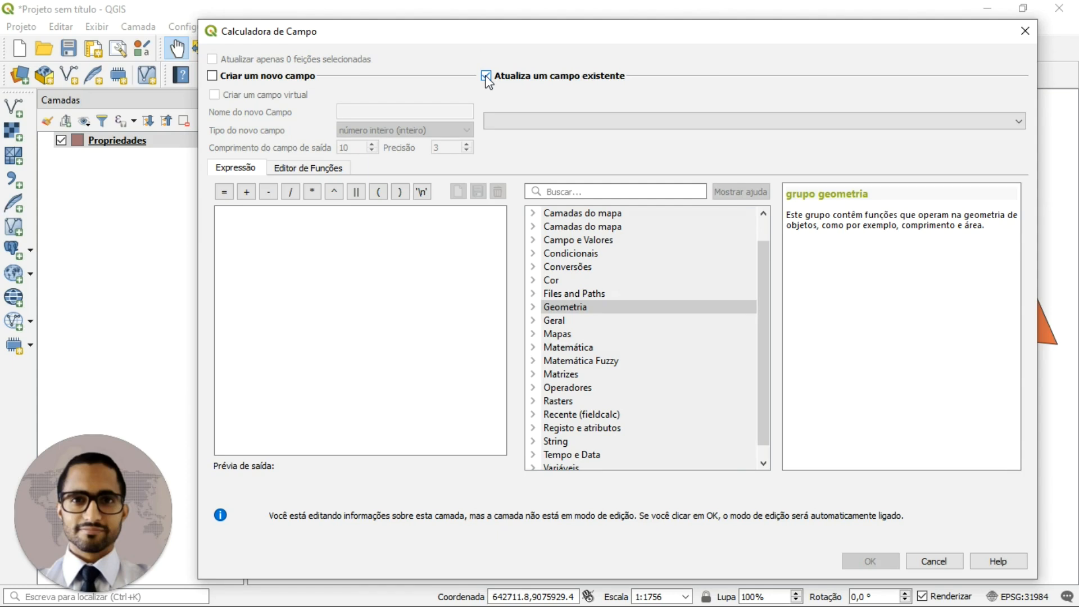
left_click(514, 123)
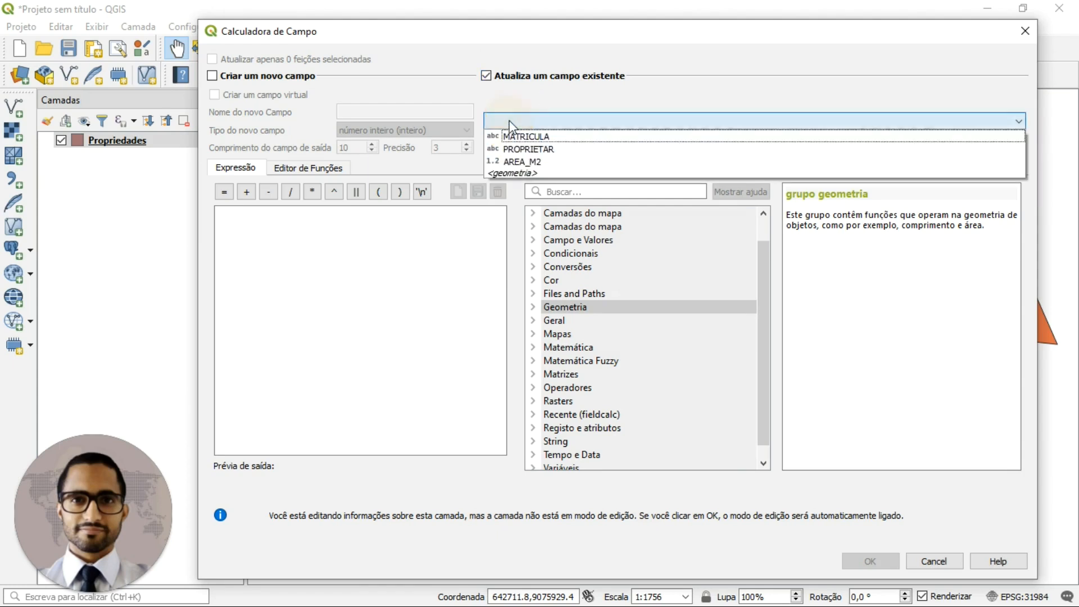
left_click(524, 162)
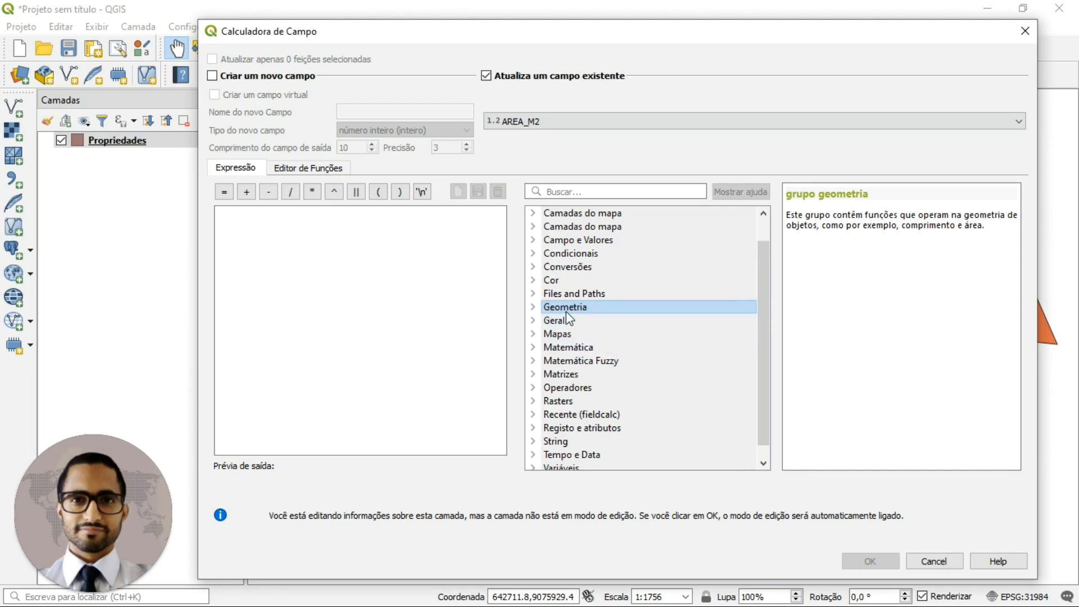
left_click(535, 307)
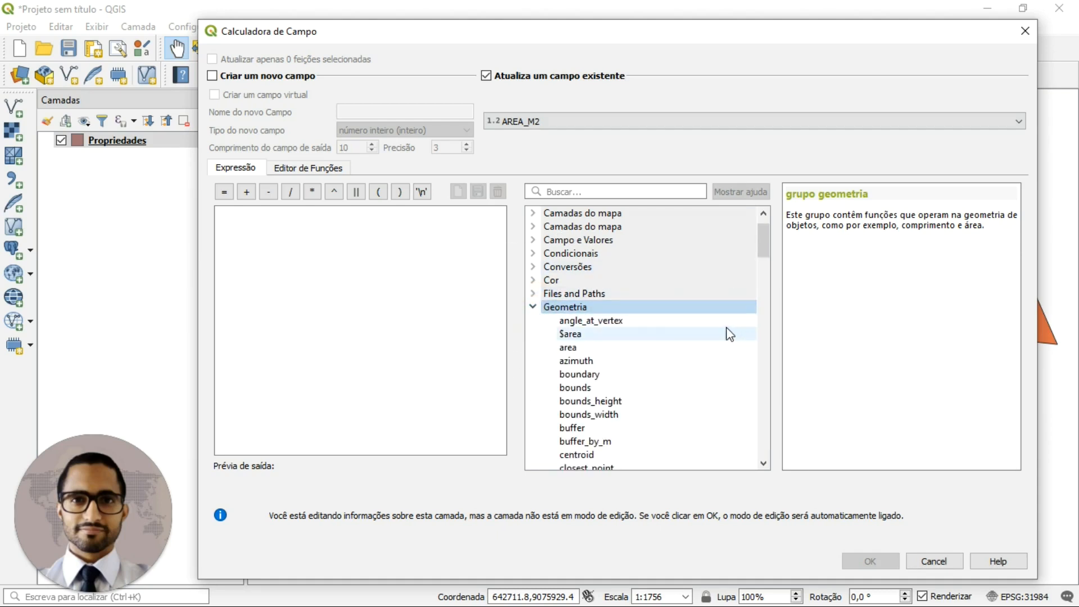
double_click(565, 335)
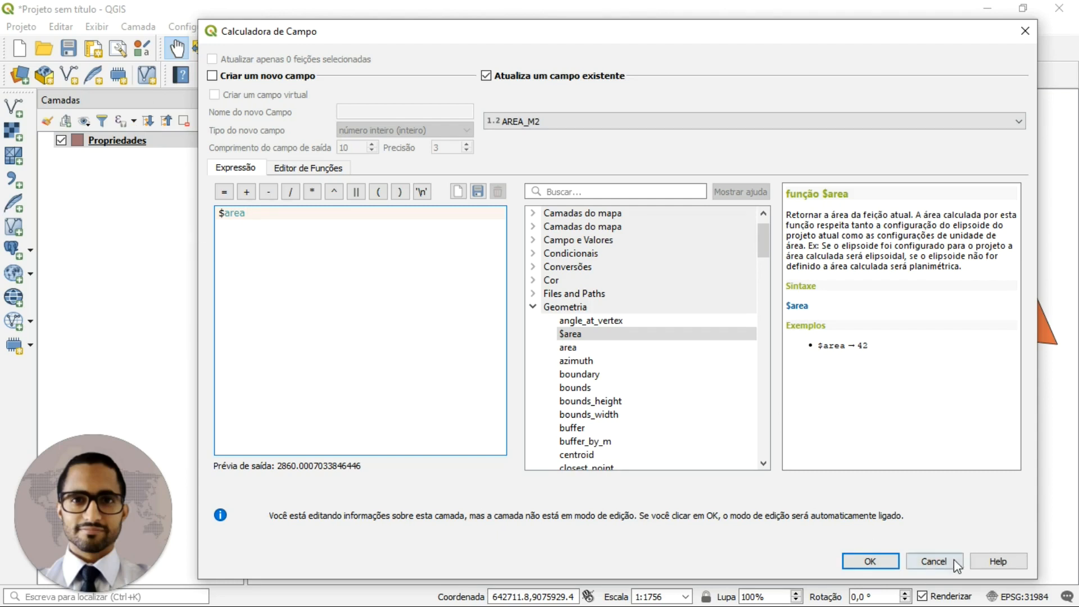
left_click(872, 560)
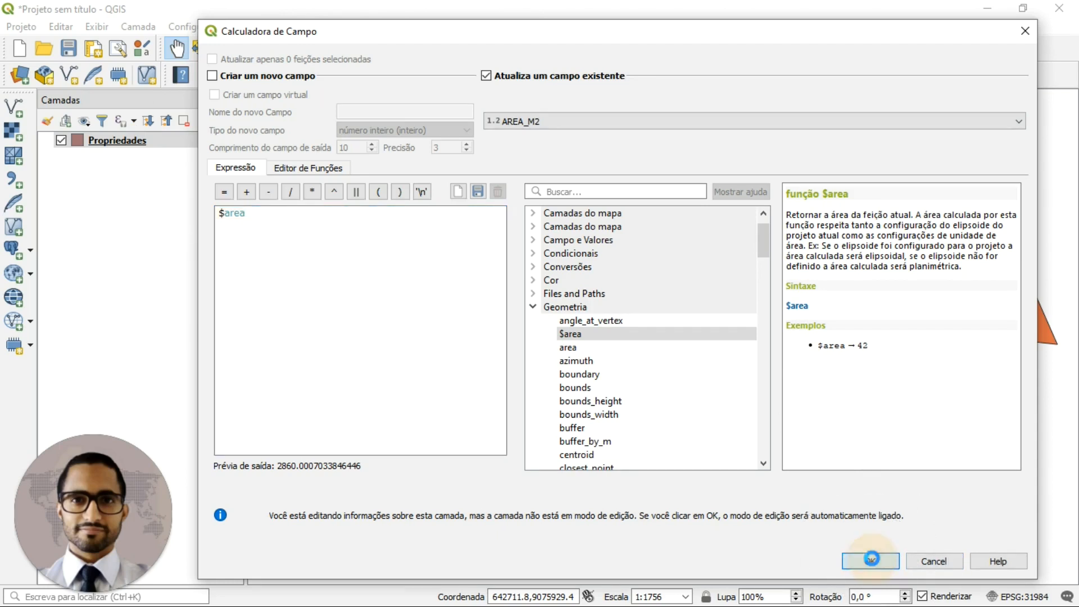
From the Propriedades attribute table, define a new decimal number (real) field AREA_HA with length 10 and precision 3 in the field calculator
right_click(114, 143)
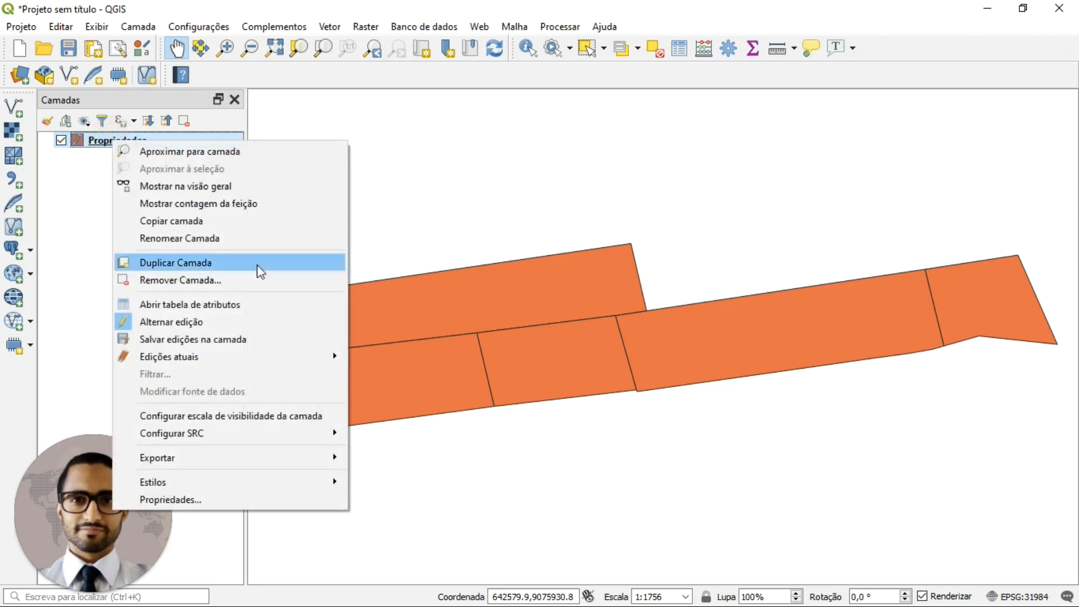
left_click(193, 304)
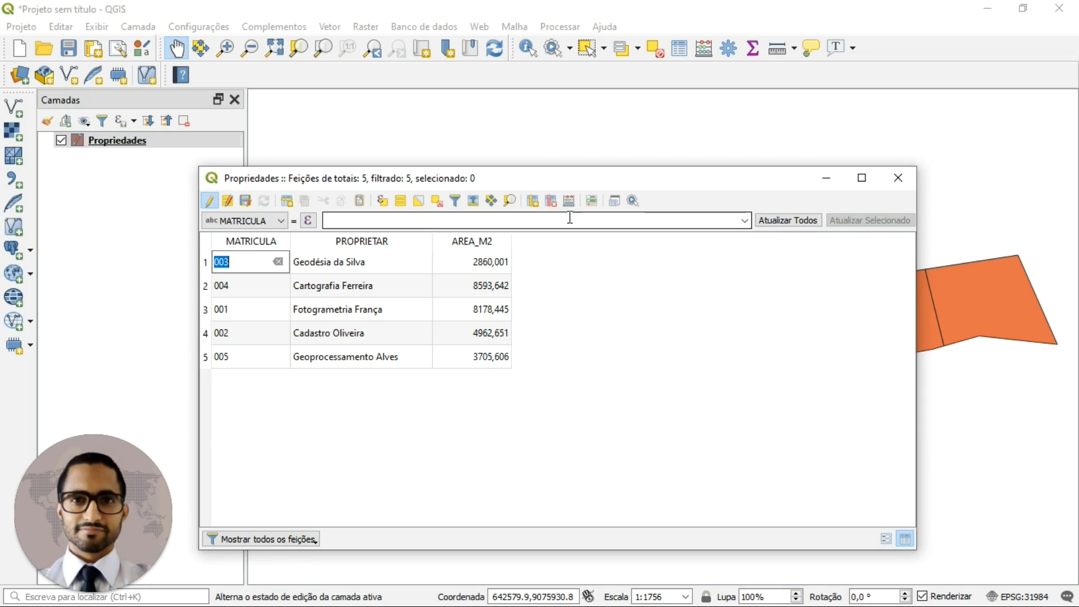
left_click(569, 201)
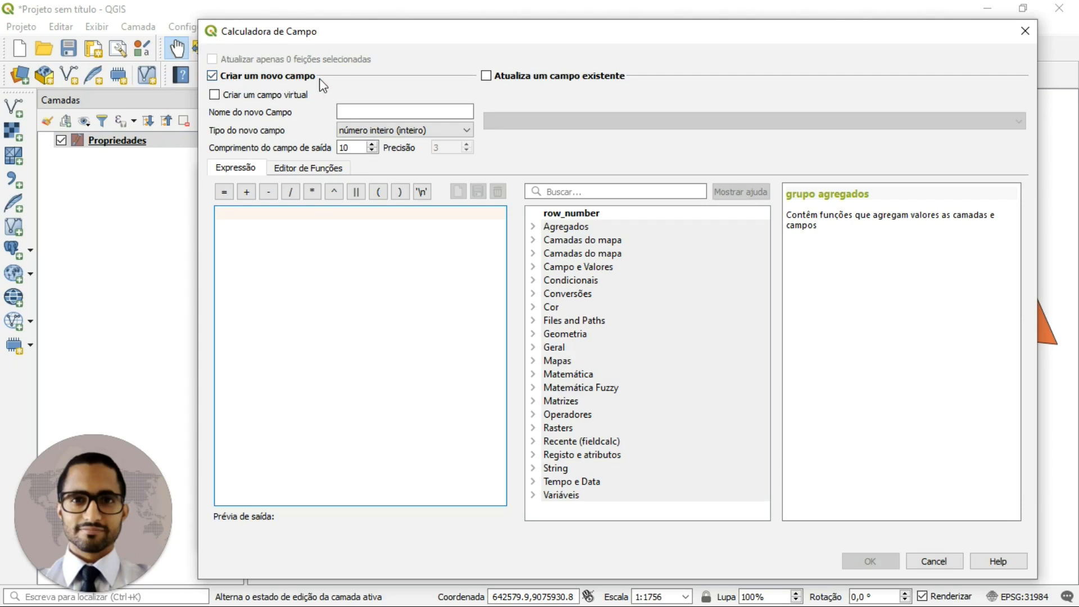
left_click(370, 113)
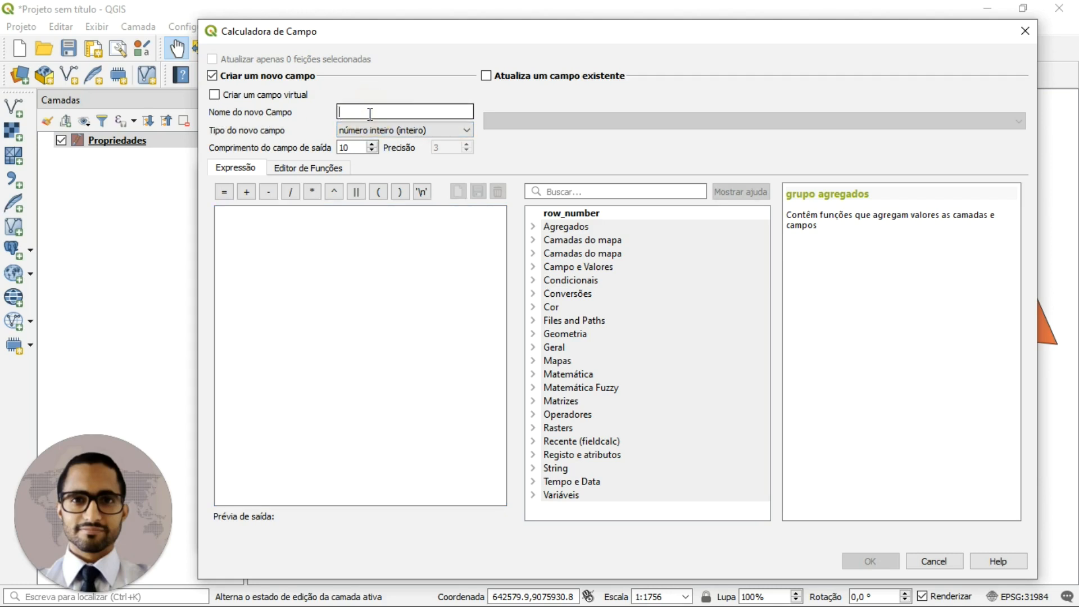
type("AREA_HA")
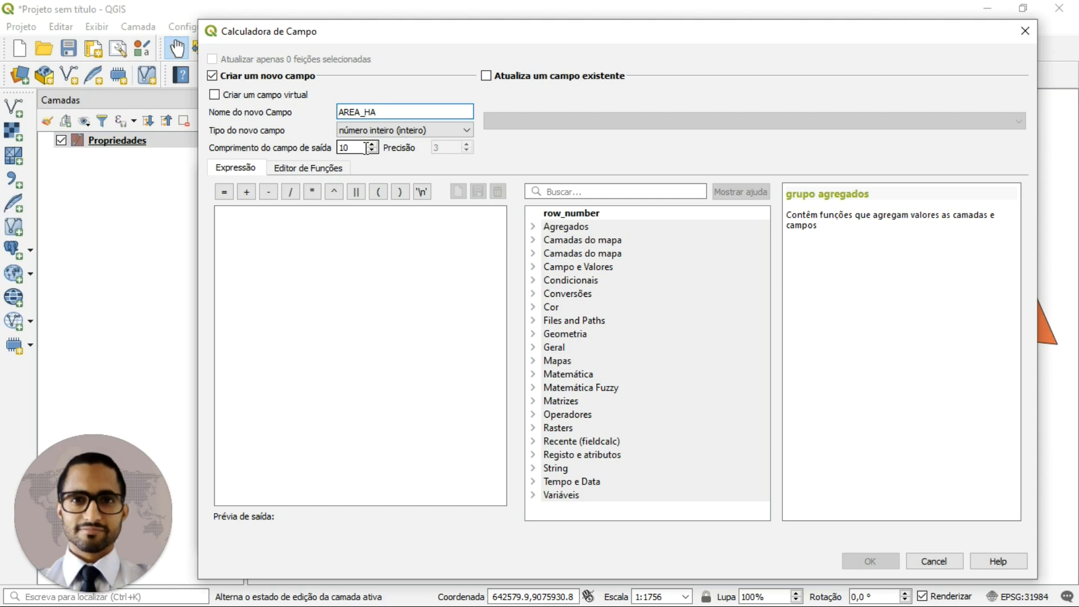
left_click(388, 130)
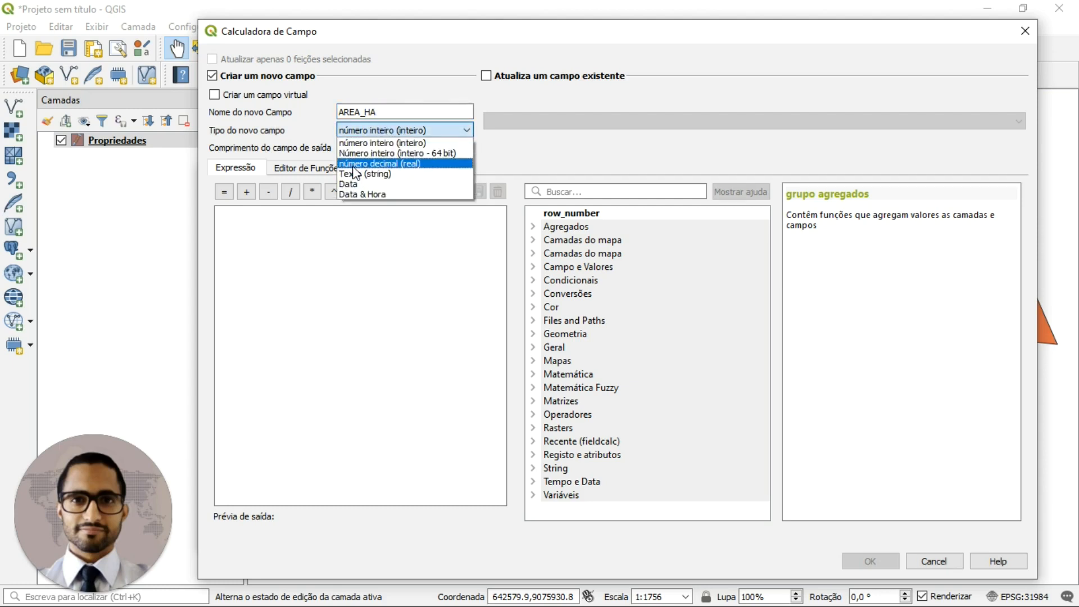
left_click(353, 166)
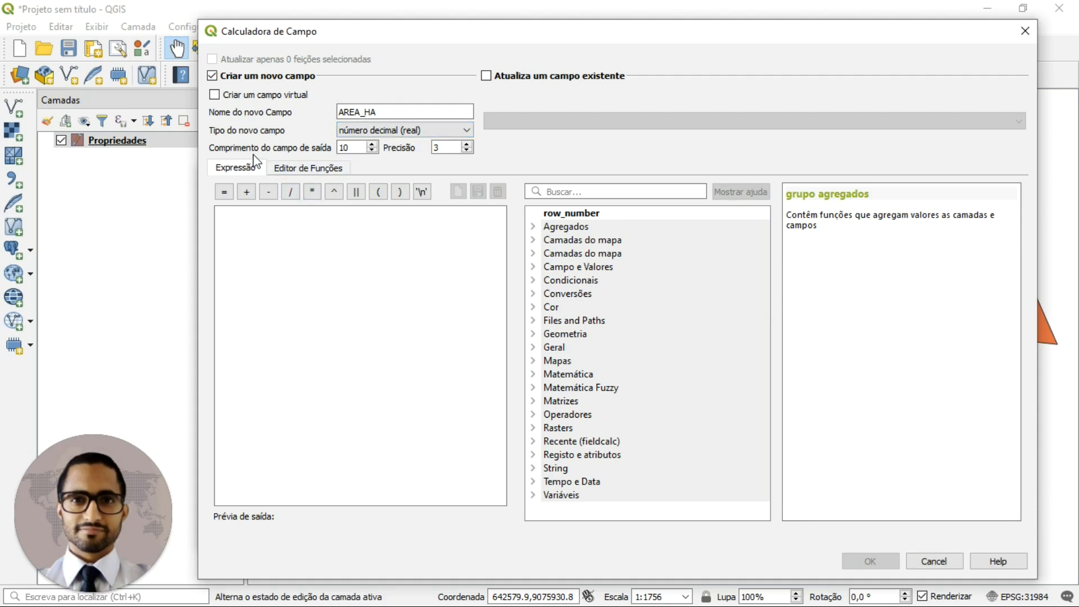
left_click(354, 148)
left_click(447, 150)
Fill the AREA_HA field with the expression $area /10000 to calculate the areas in hectares
left_click(534, 334)
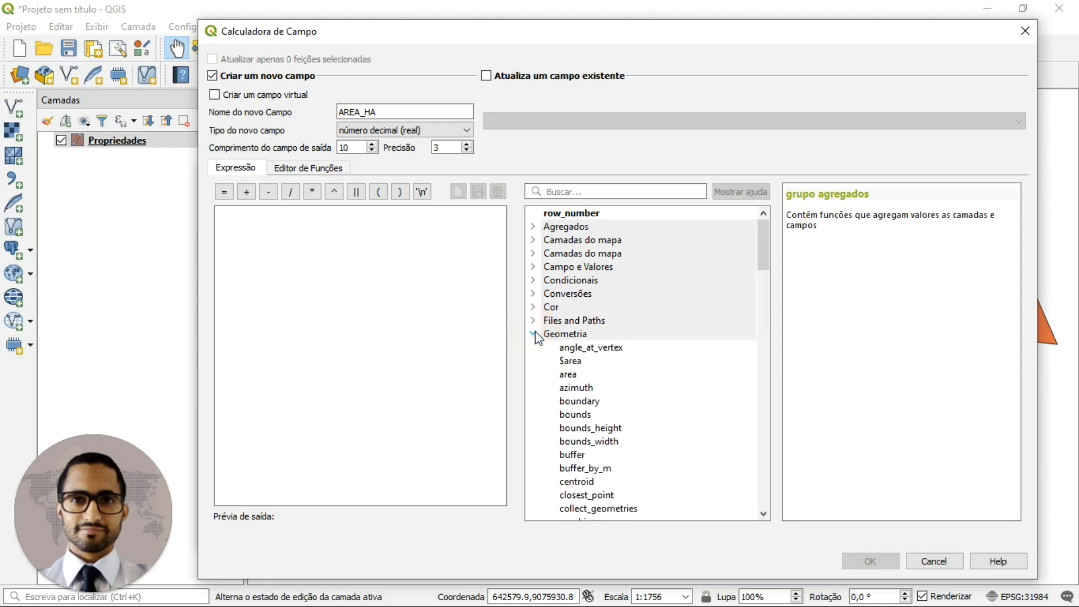
double_click(578, 365)
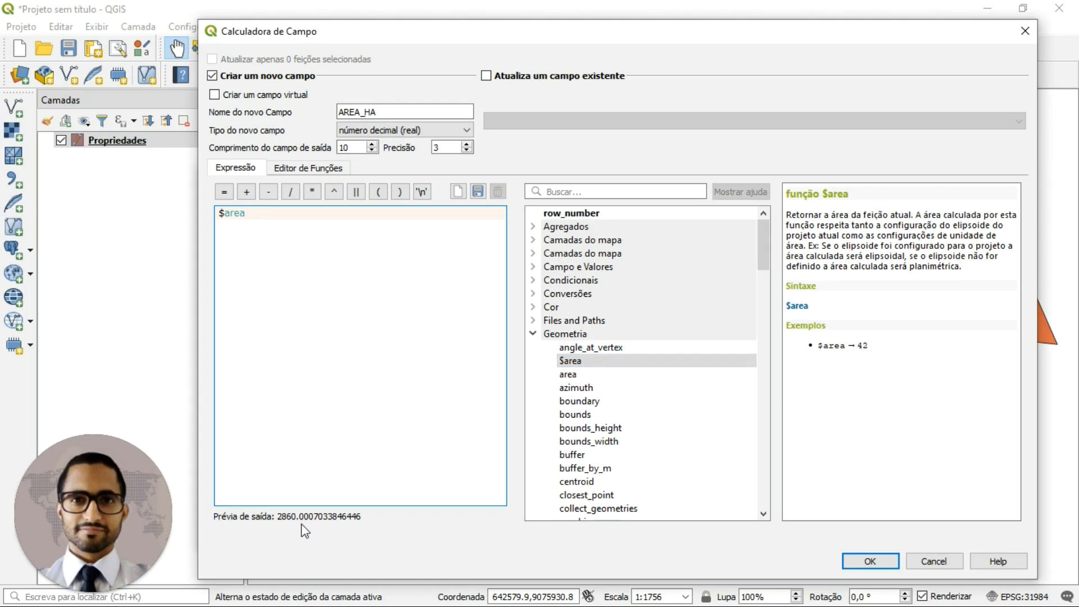
left_click(296, 520)
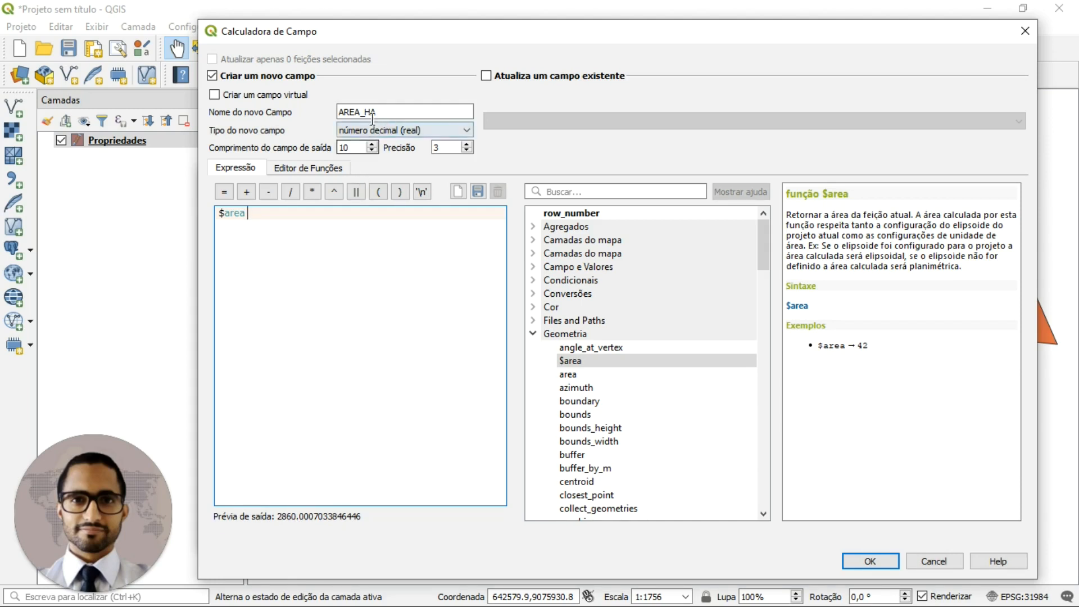
key("ctrl")
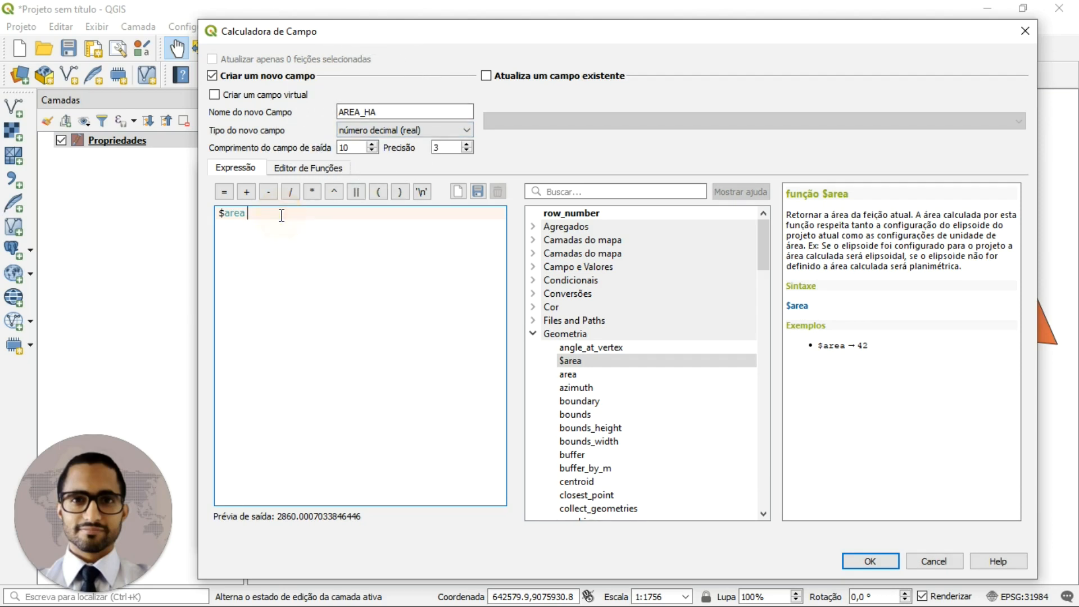
type("/")
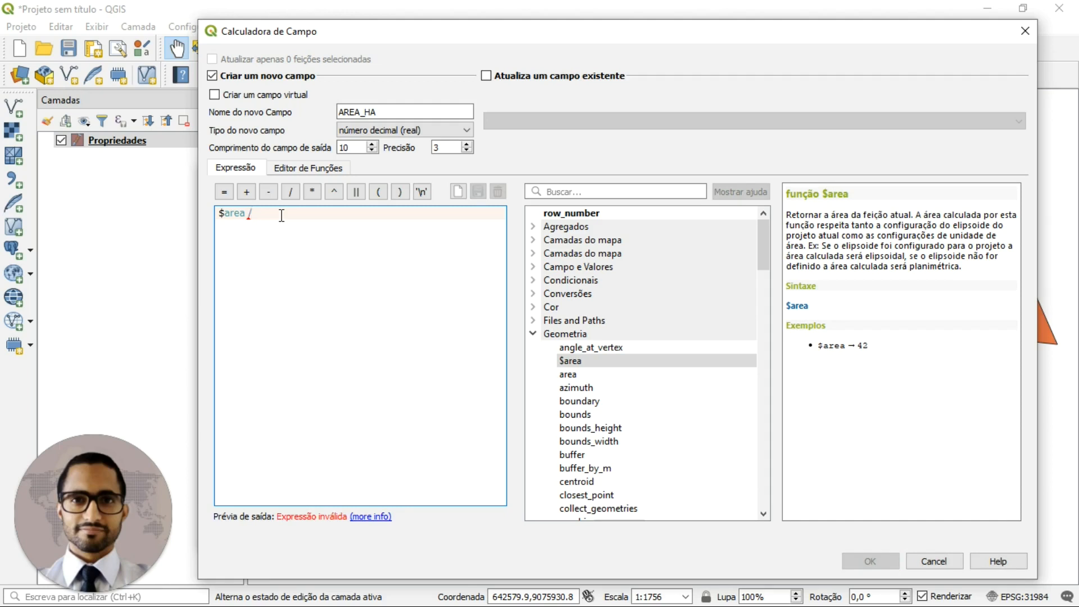
type("10")
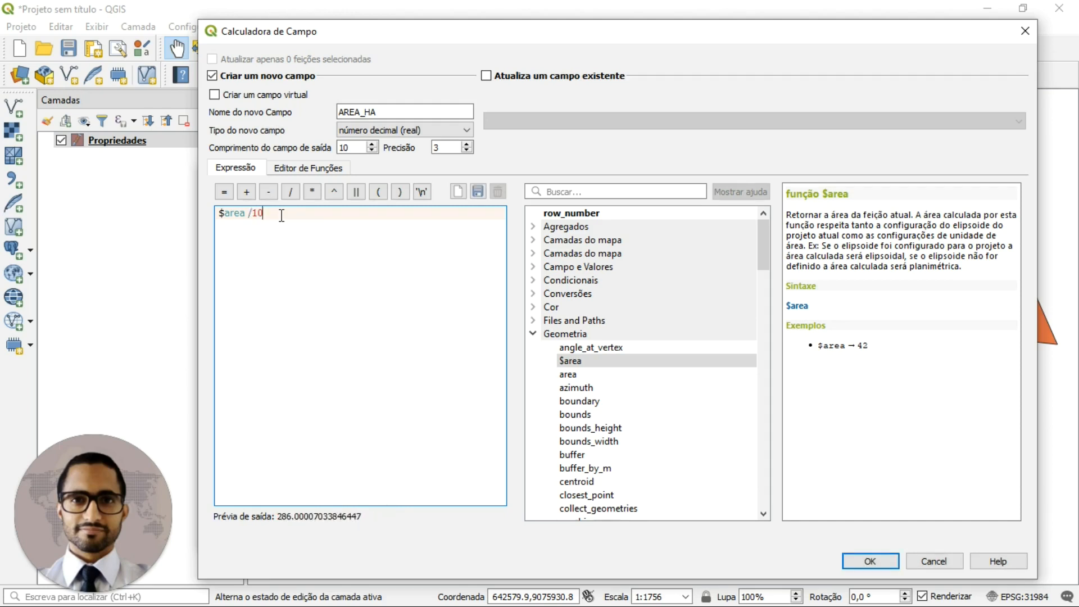
type("000")
left_click(278, 520)
left_click(294, 523)
left_click(294, 522)
left_click(882, 560)
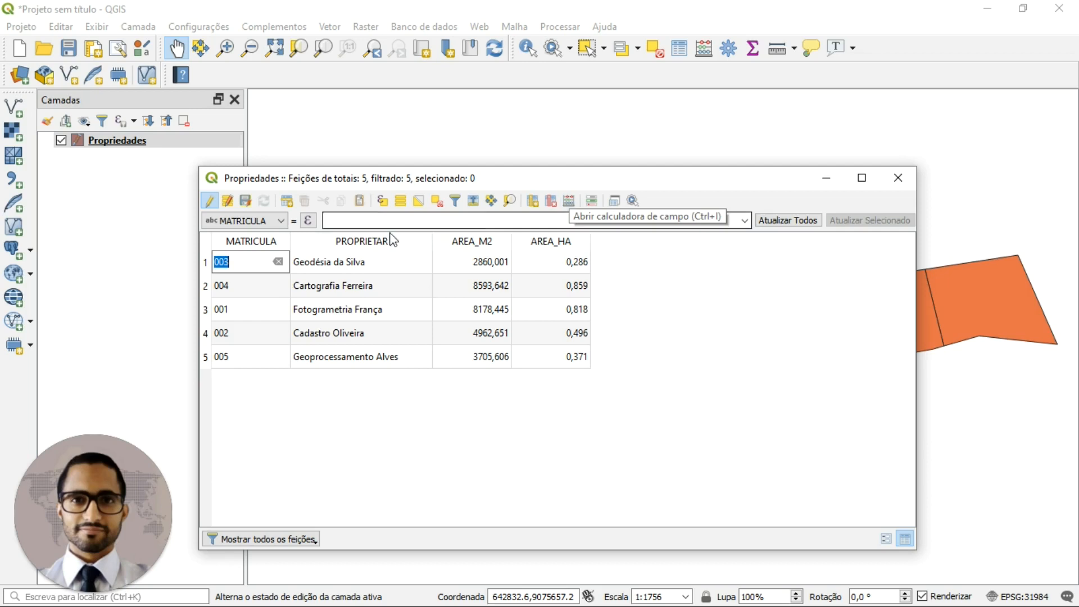
End the editing session, saving the changes to the Propriedades layer, and close its attribute table
left_click(210, 202)
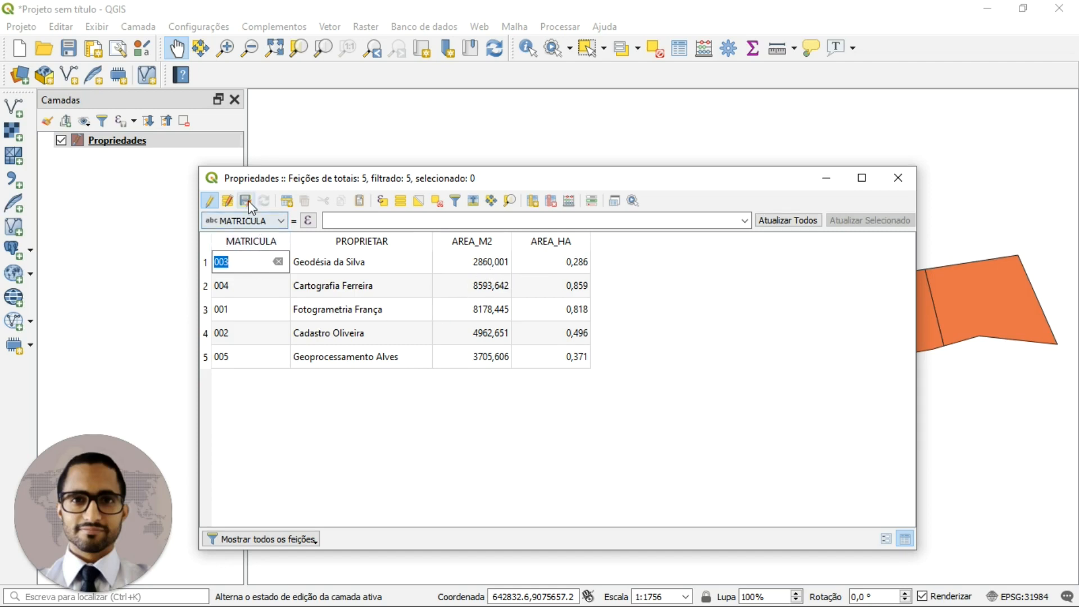
left_click(210, 201)
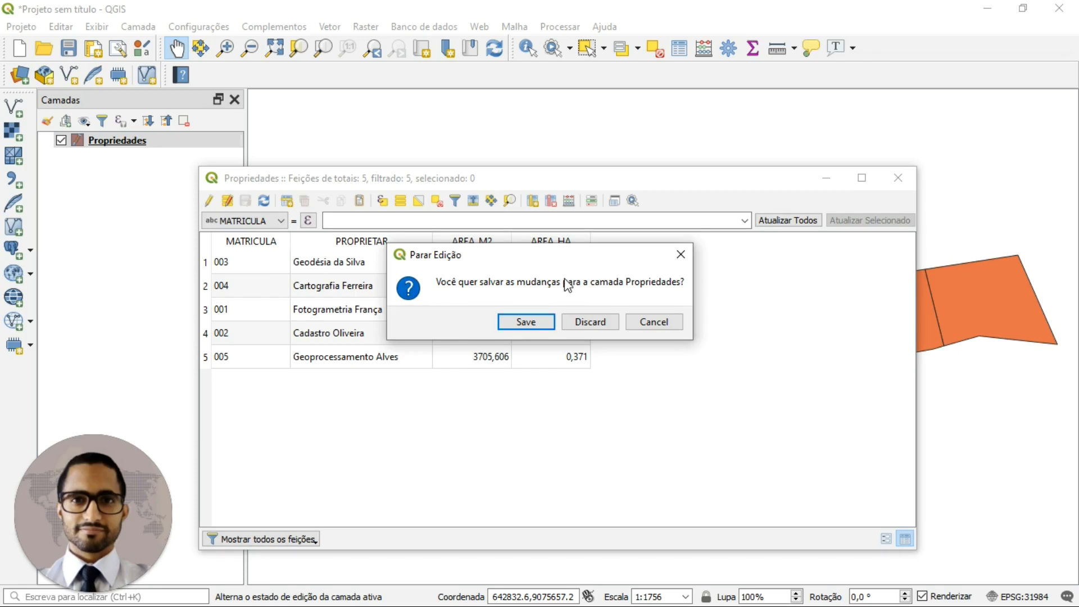
left_click(524, 321)
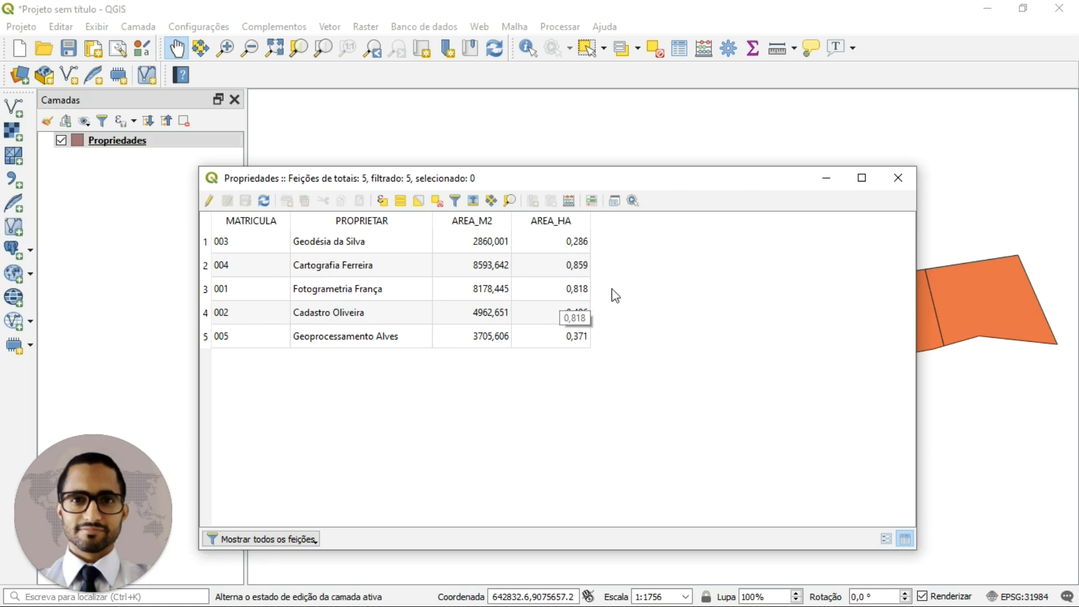
left_click(908, 182)
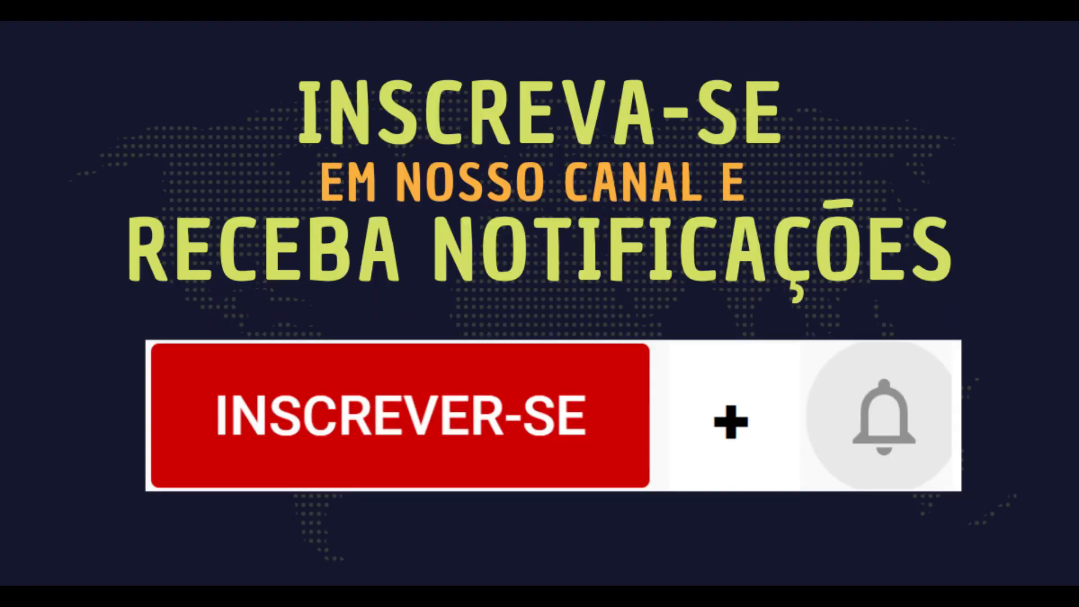